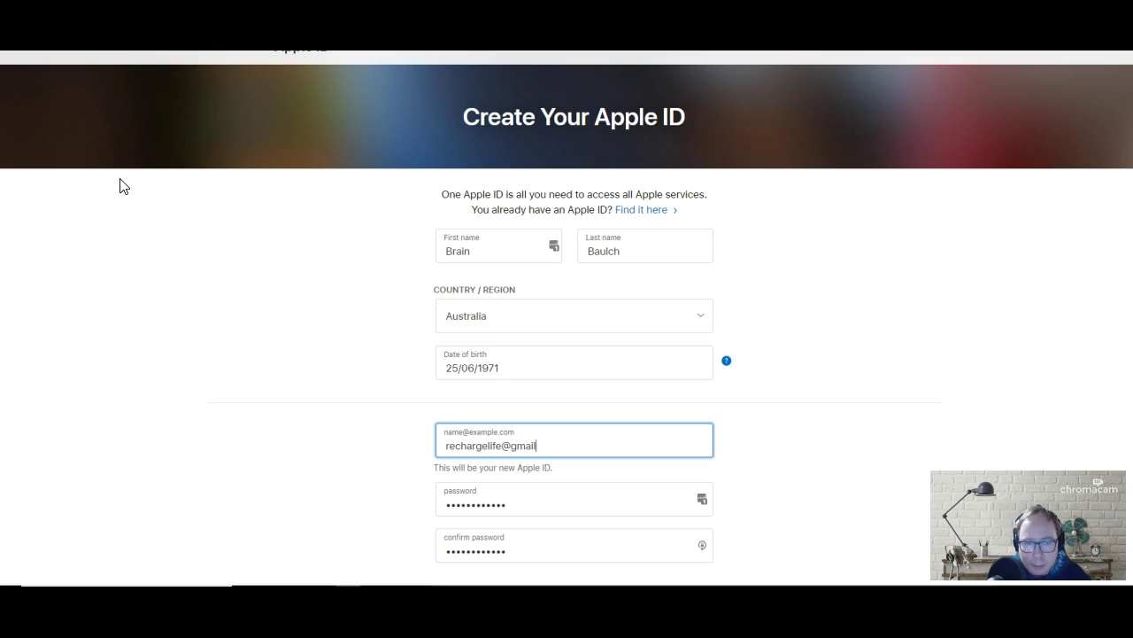
# Correct the spelling of the first name in the Apple ID form
pyautogui.click(486, 252)
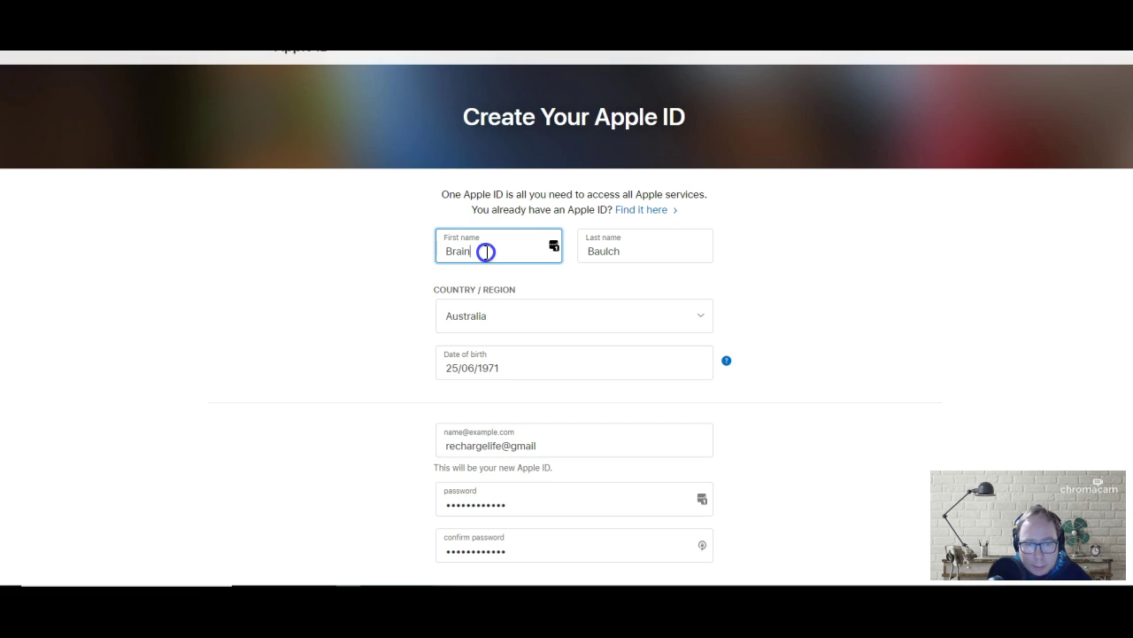
pyautogui.press('BackSpace')
pyautogui.press('BackSpace')
pyautogui.press('BackSpace')
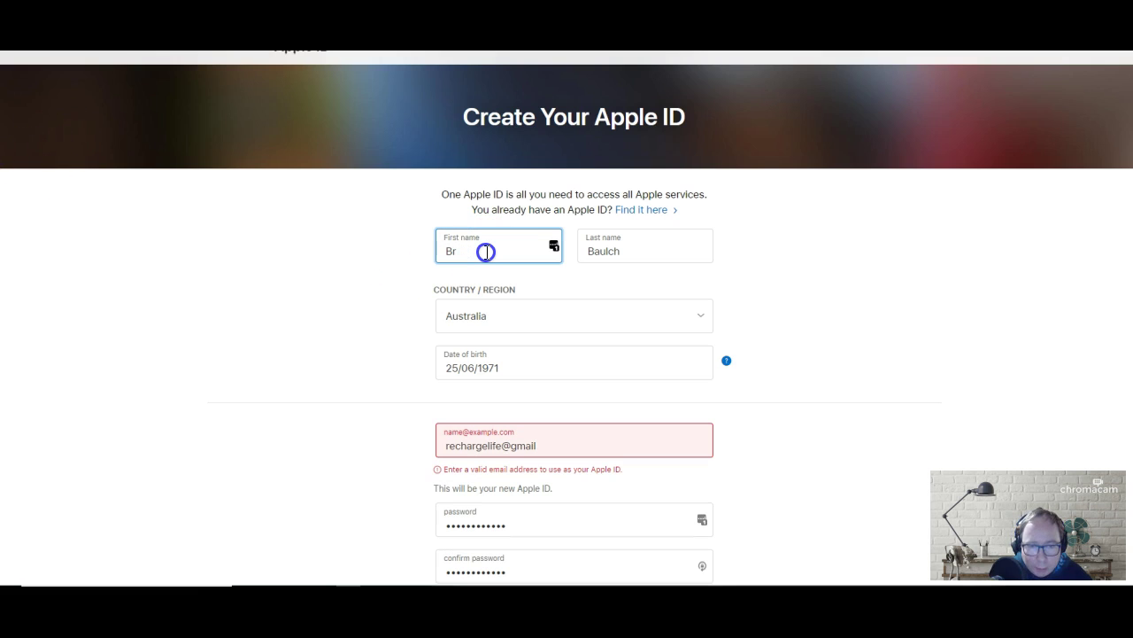
pyautogui.write('ian')
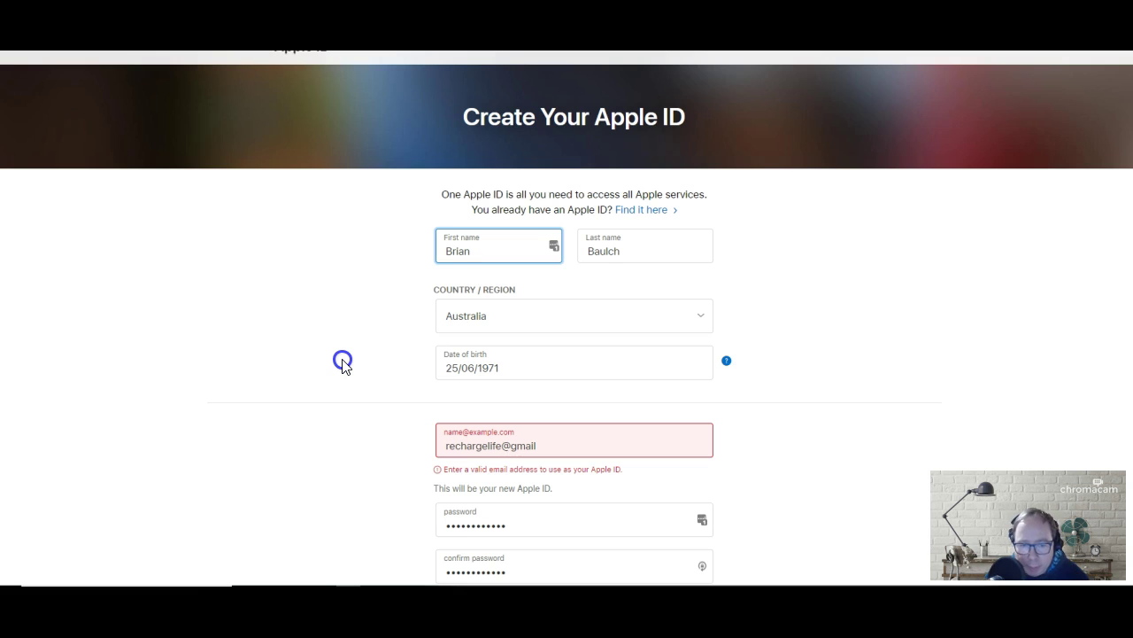
# Complete the unfinished e-mail address for the new Apple ID by adding its missing domain ending
pyautogui.scroll(-2, 343, 366)
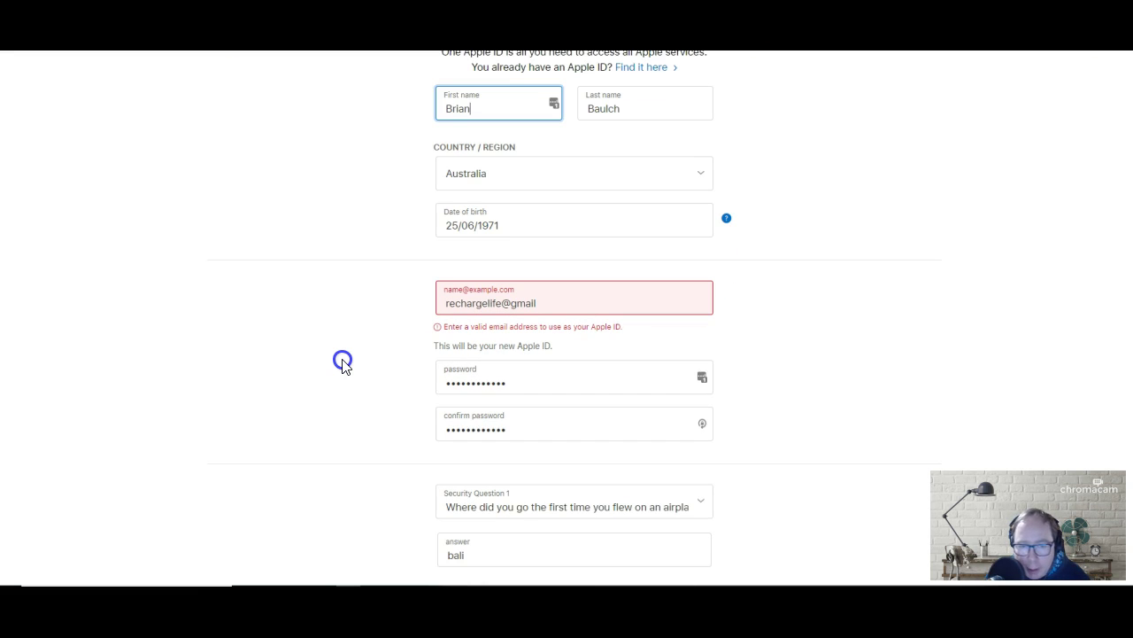
pyautogui.click(562, 303)
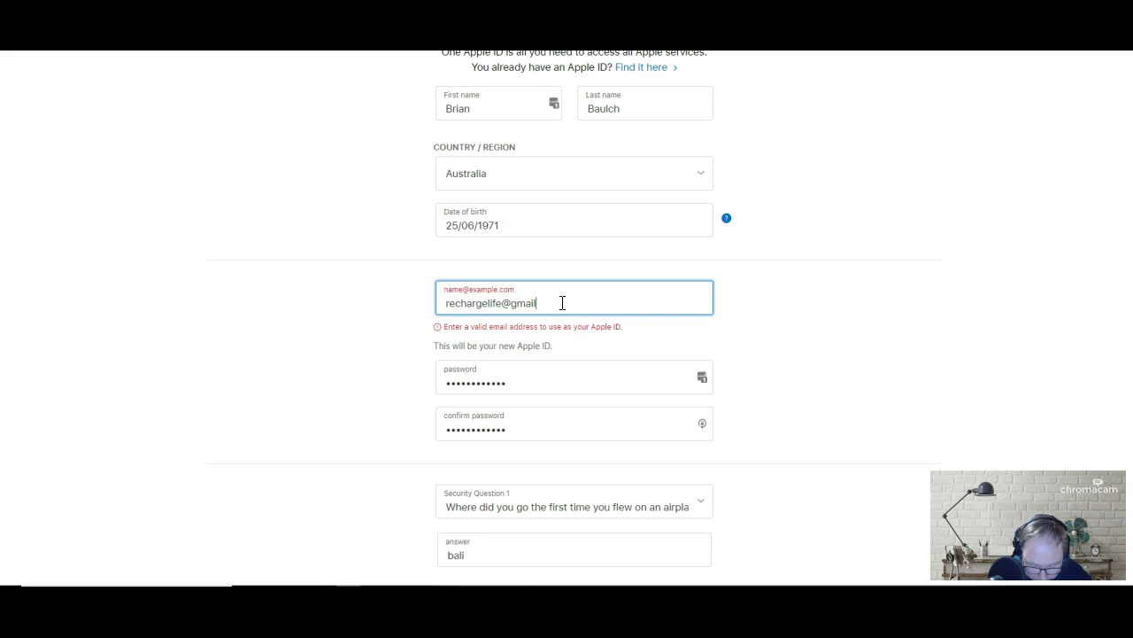
pyautogui.write('.com')
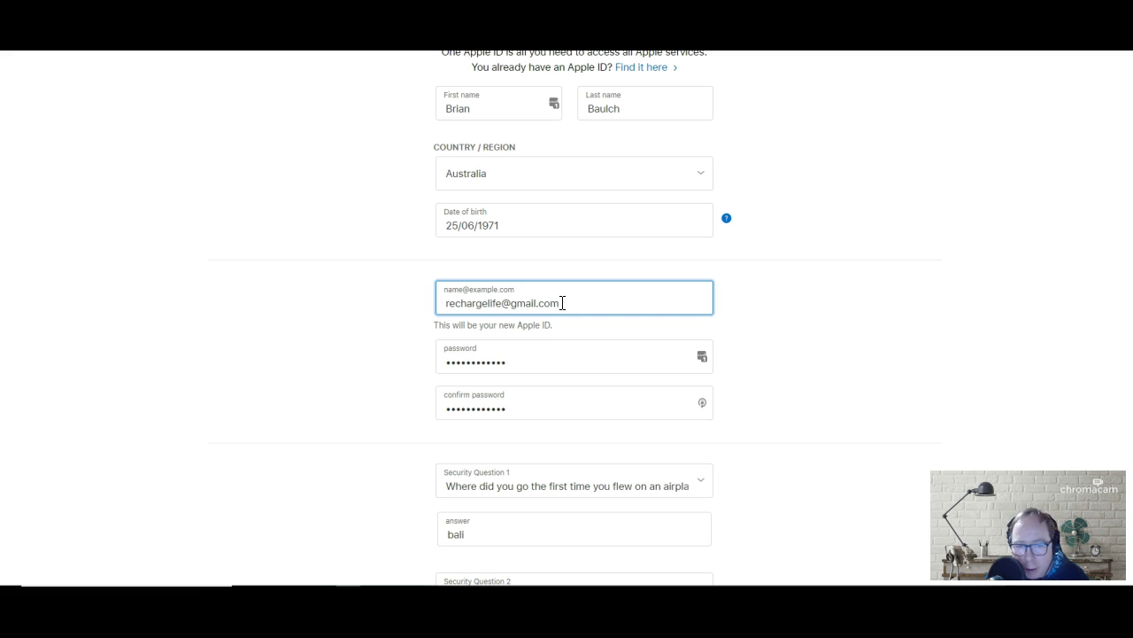
pyautogui.click(569, 360)
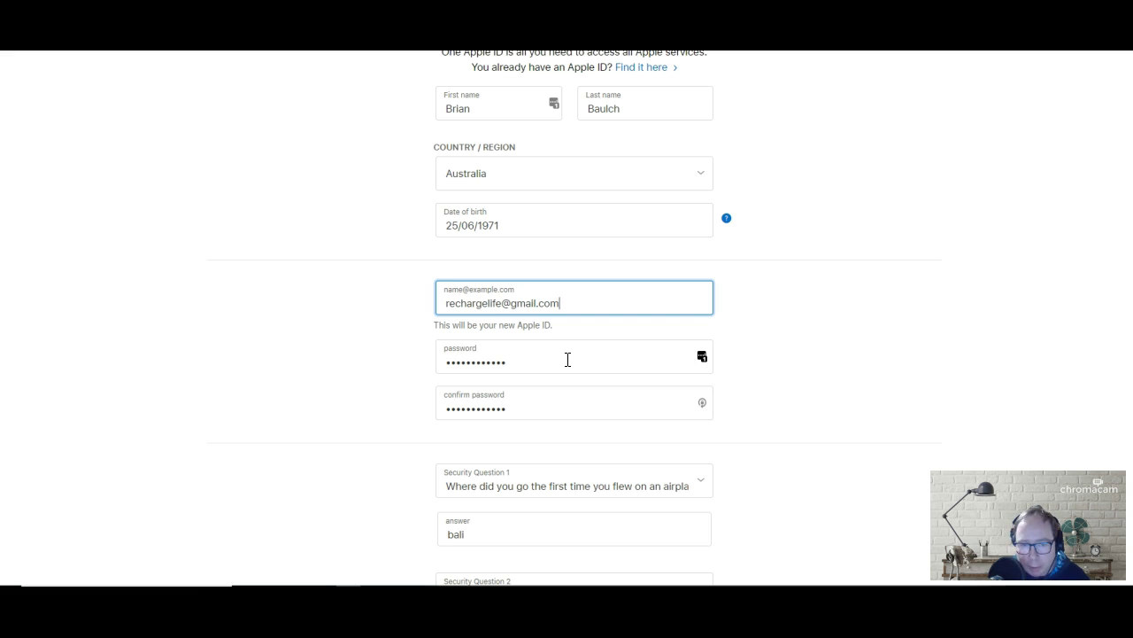
# Try to submit the Apple ID form with the characters shown in the verification image, leaving all e-mail subscriptions off
pyautogui.scroll(-2, 567, 361)
pyautogui.click(533, 377)
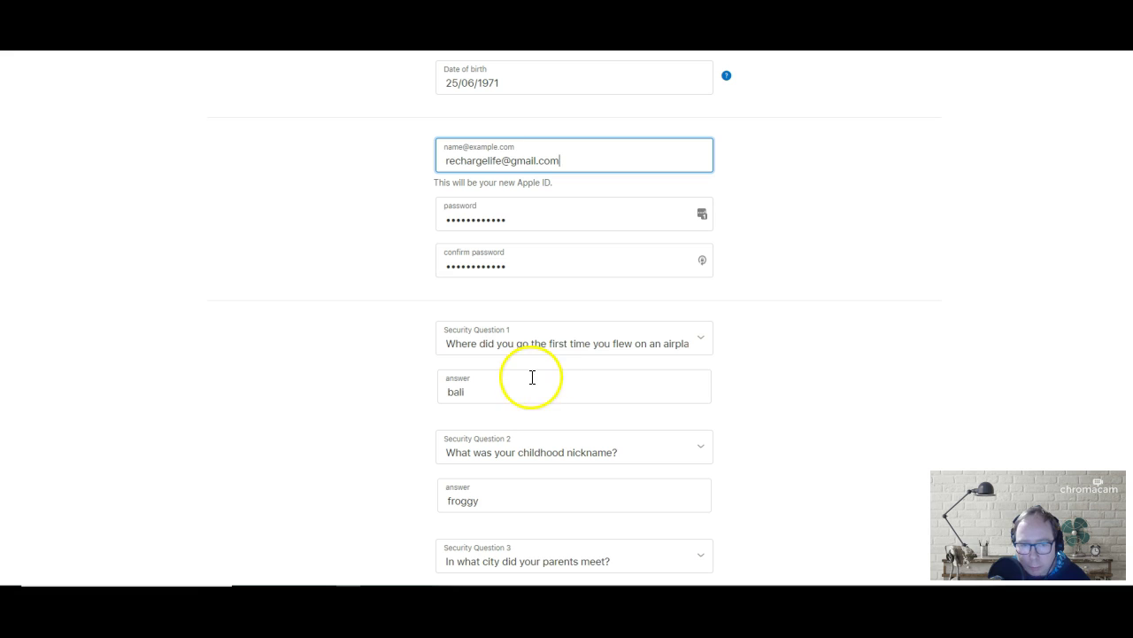
pyautogui.scroll(-7, 533, 376)
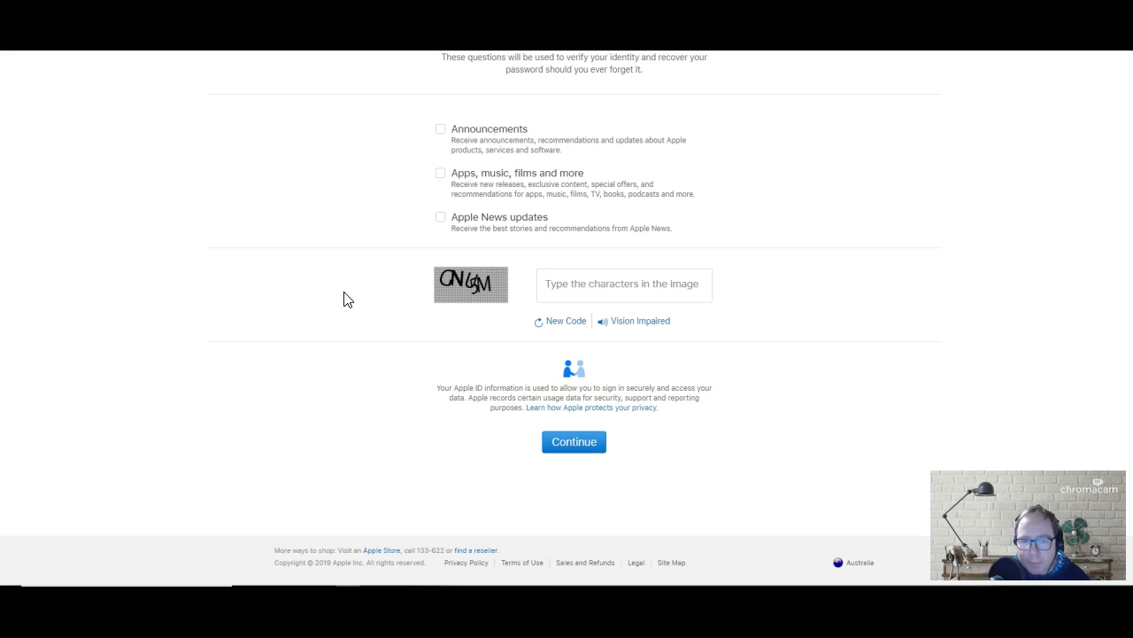
pyautogui.click(591, 287)
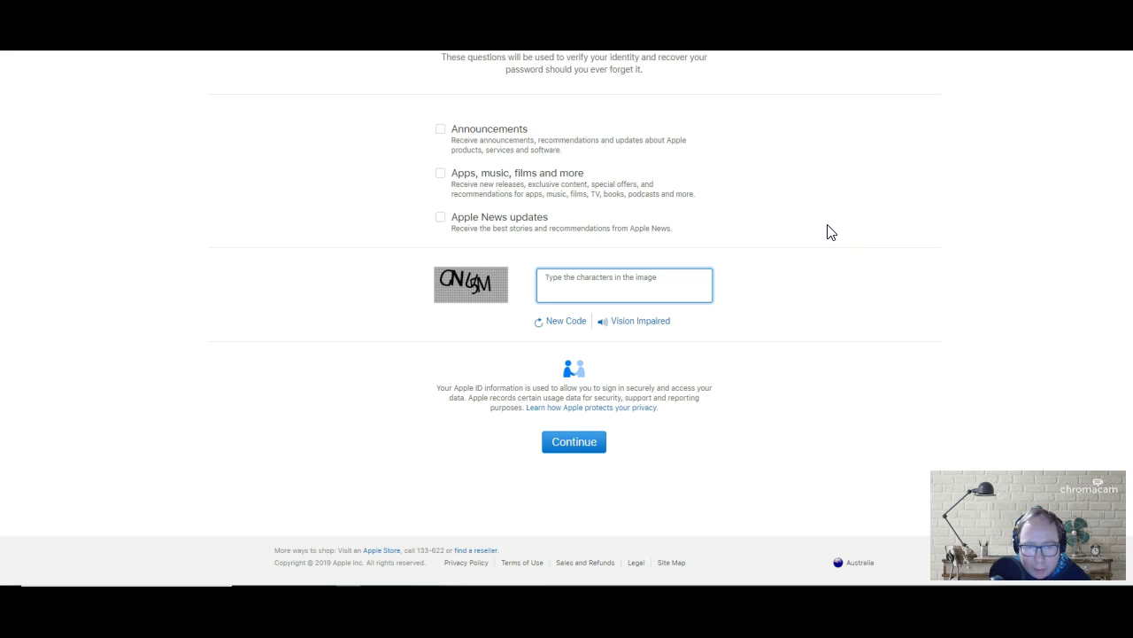
pyautogui.click(807, 250)
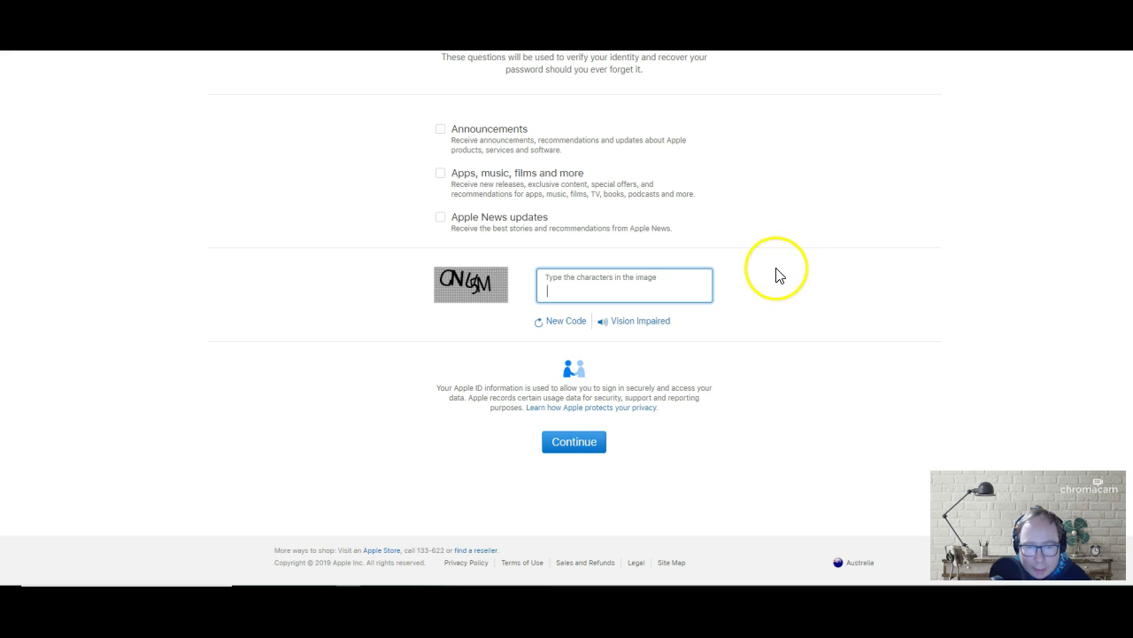
pyautogui.click(597, 291)
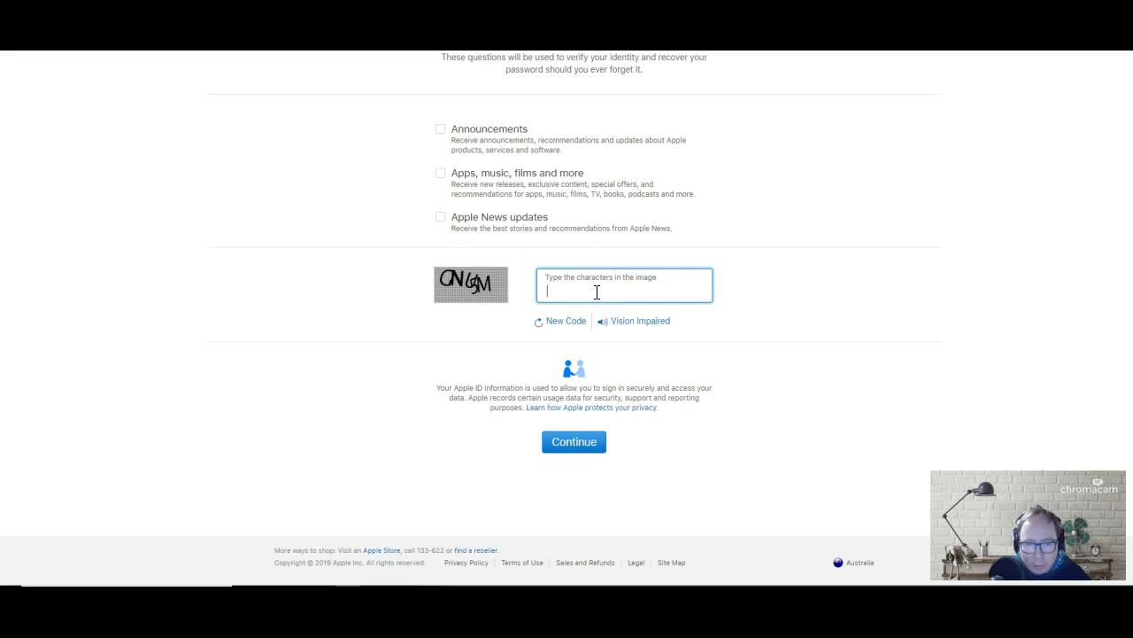
pyautogui.write('CN')
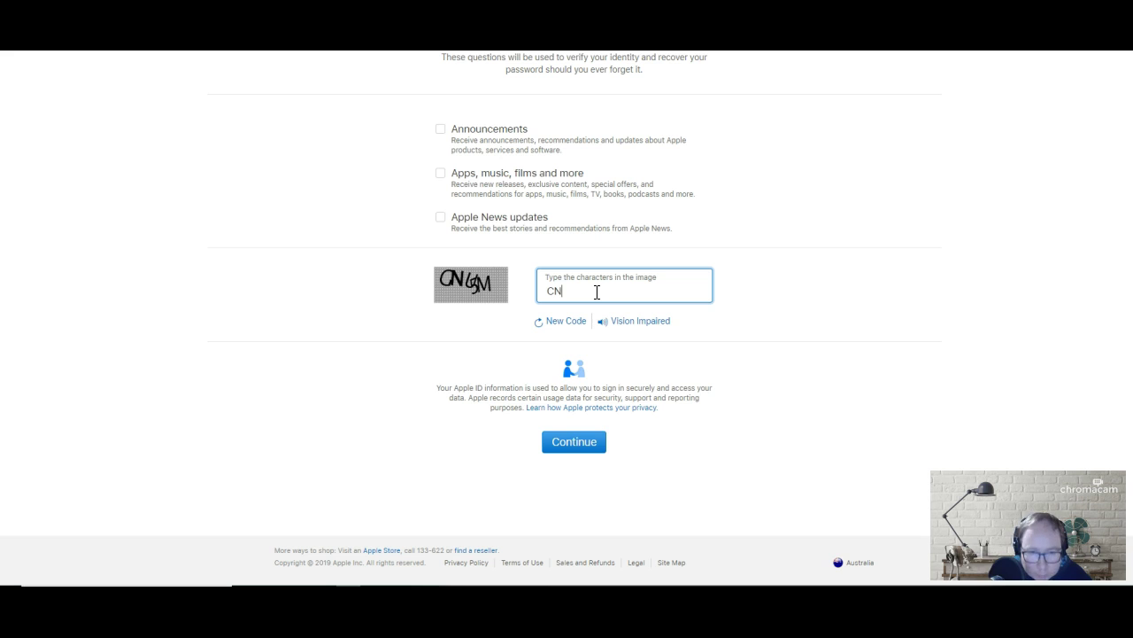
pyautogui.write('U')
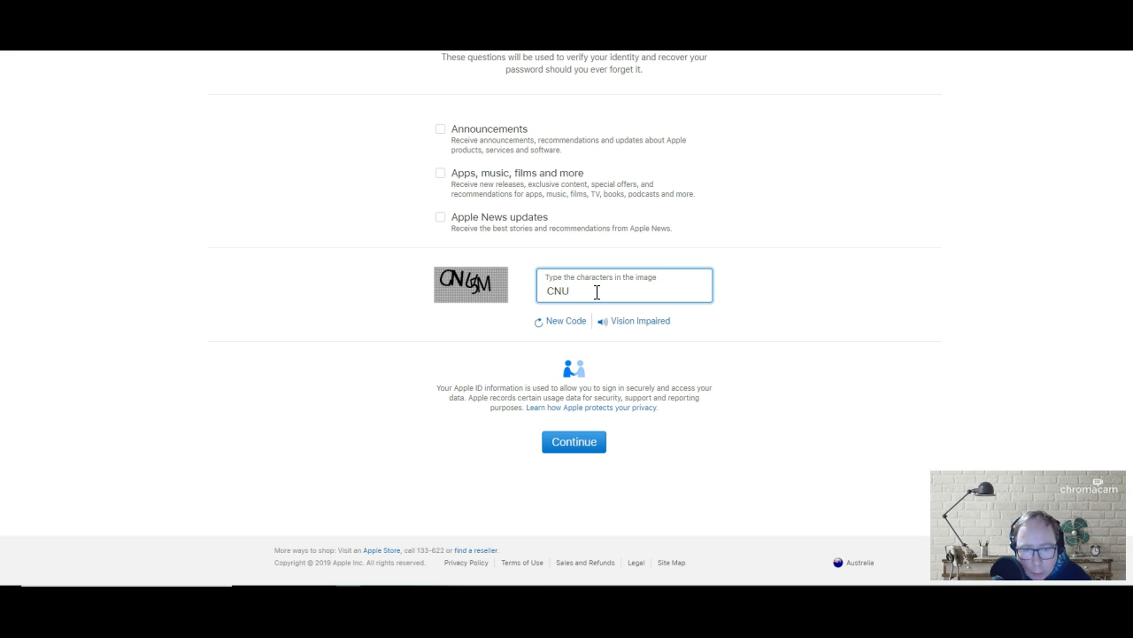
pyautogui.write('5M')
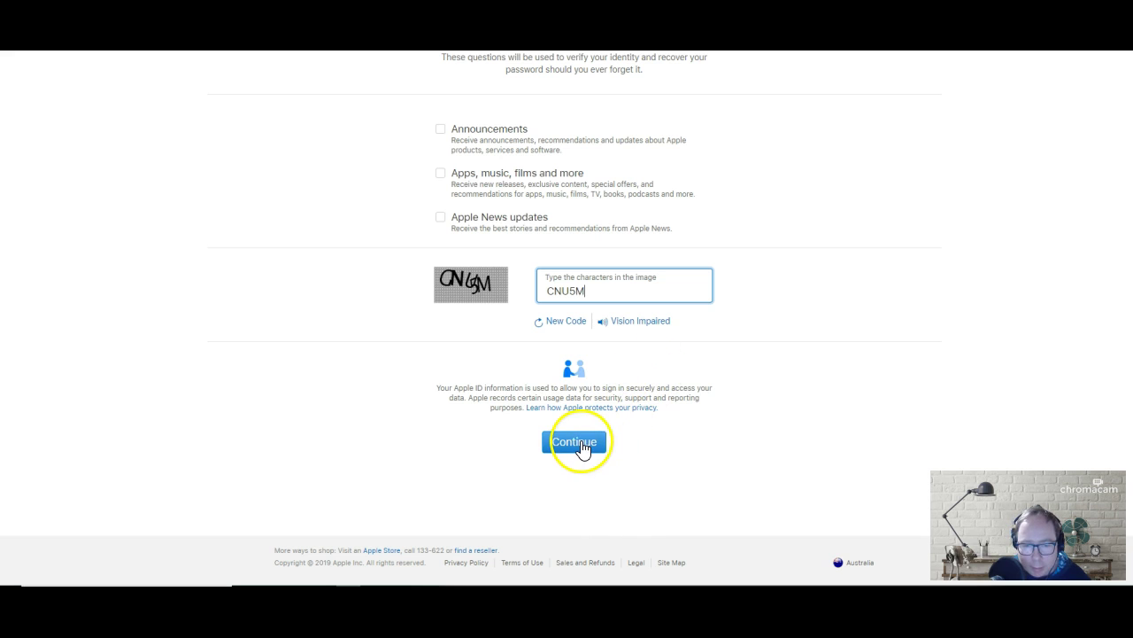
pyautogui.click(580, 442)
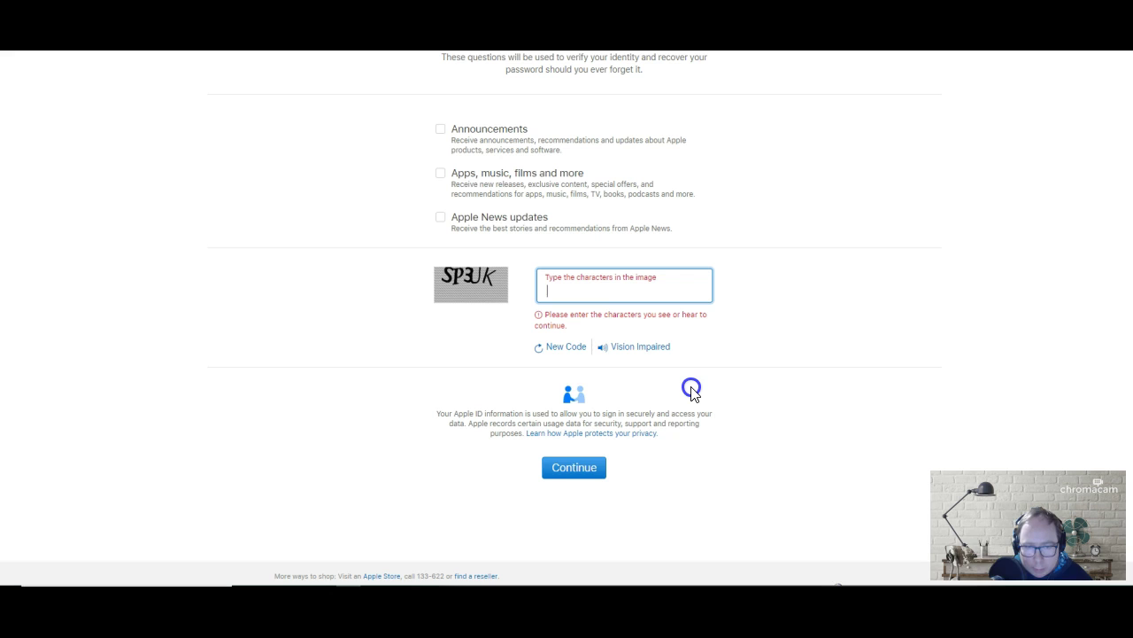
# Enter the characters from the new verification image and submit the Apple ID form
pyautogui.write('S')
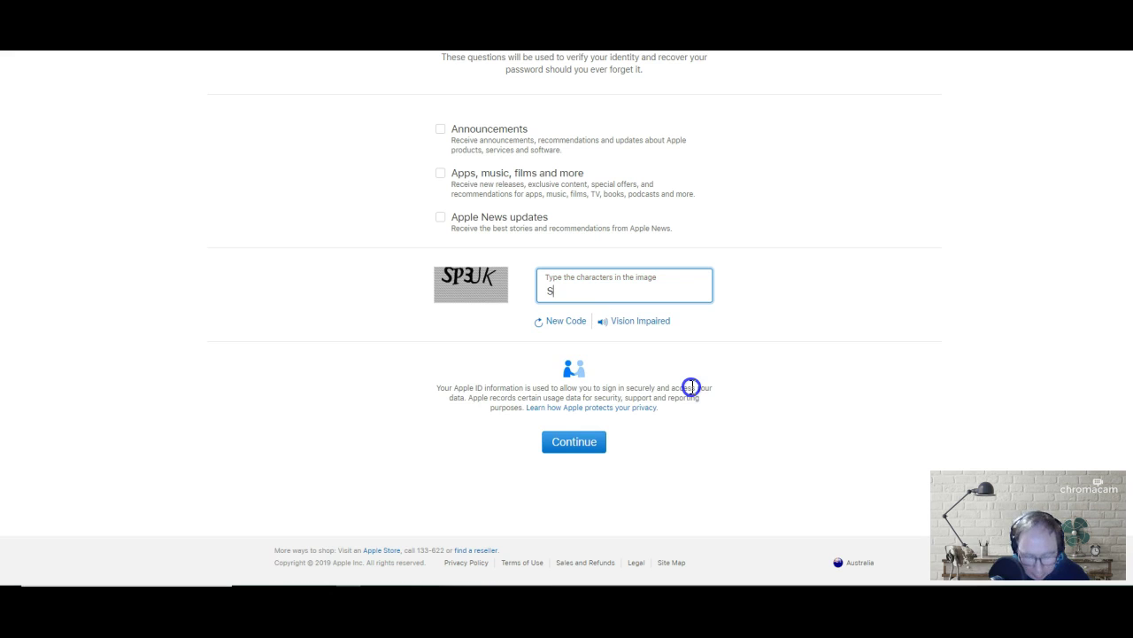
pyautogui.write('P')
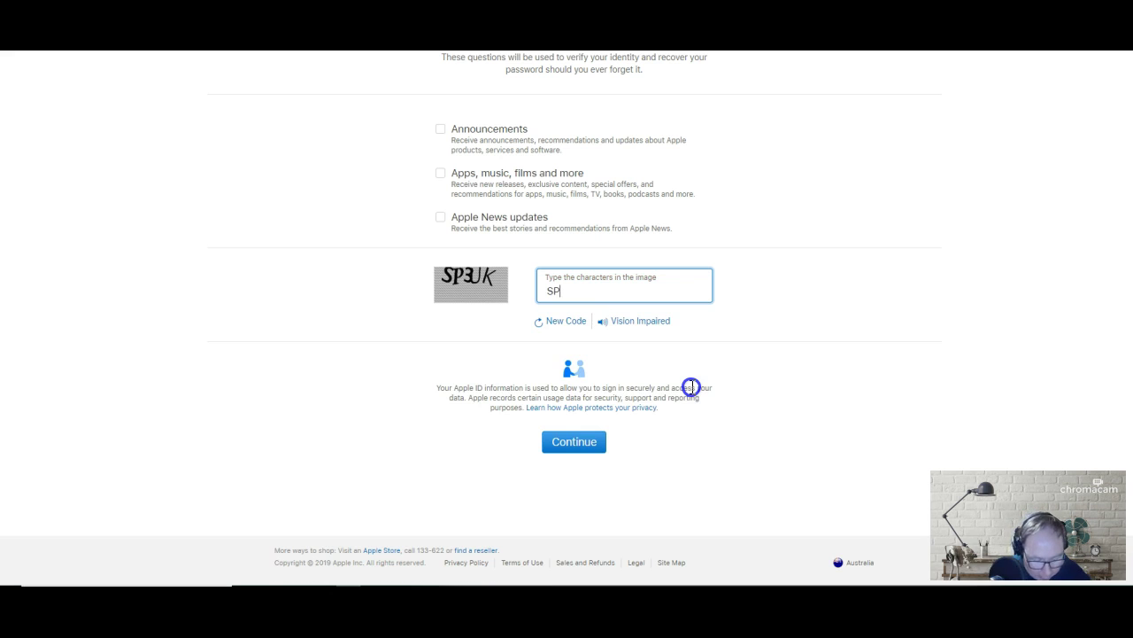
pyautogui.write('3')
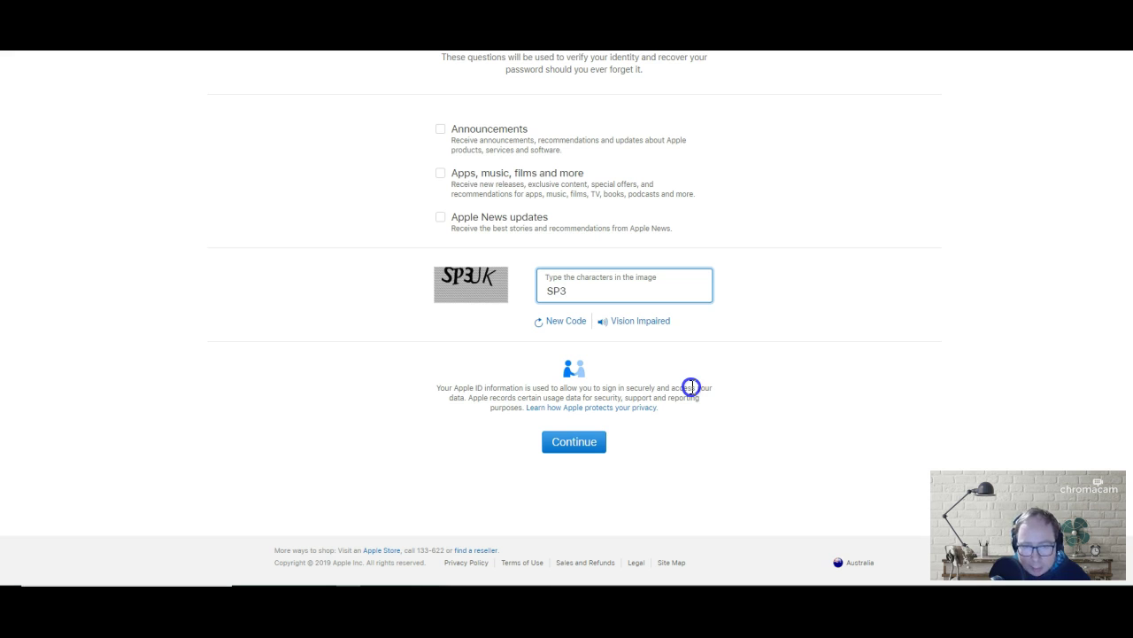
pyautogui.write('UK')
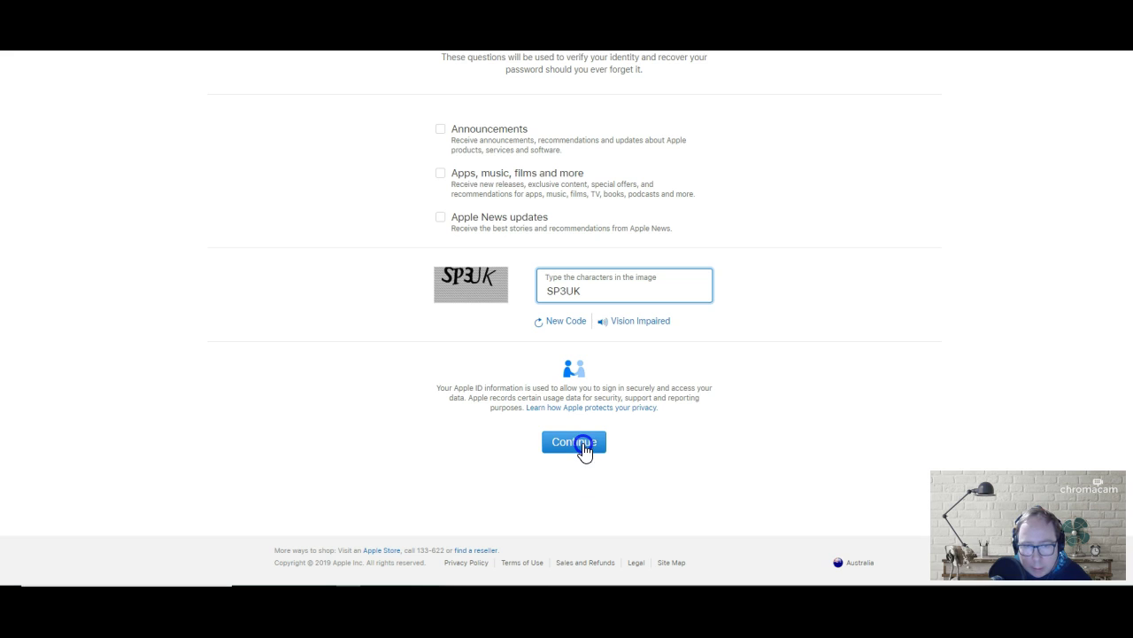
pyautogui.click(584, 445)
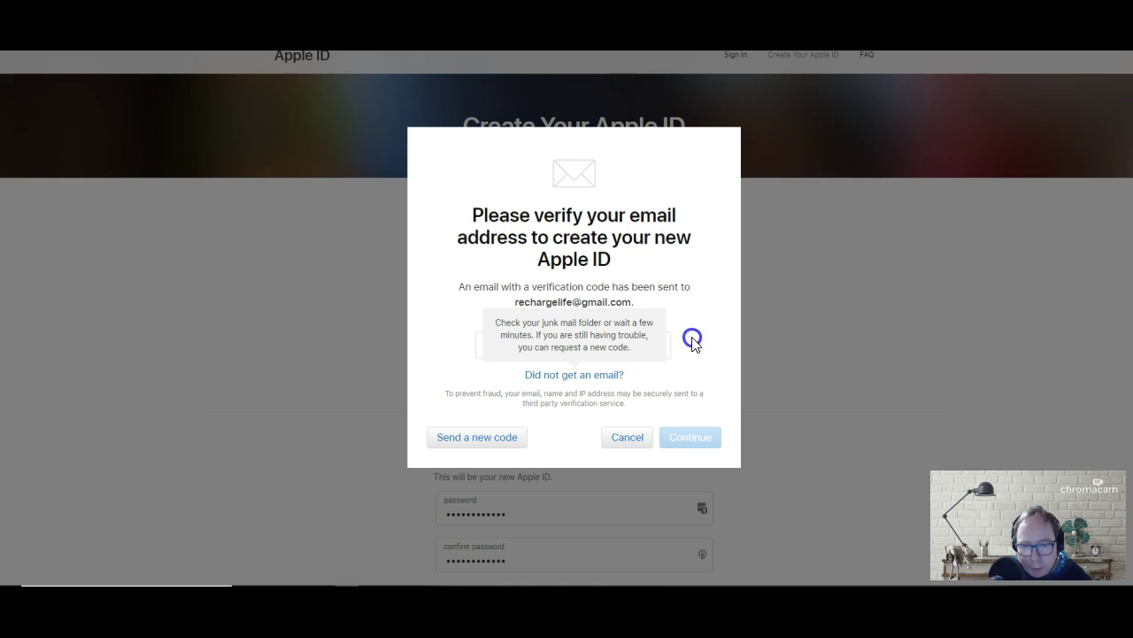
# Enter the e-mailed verification code to finish creating the Apple ID
pyautogui.click(567, 347)
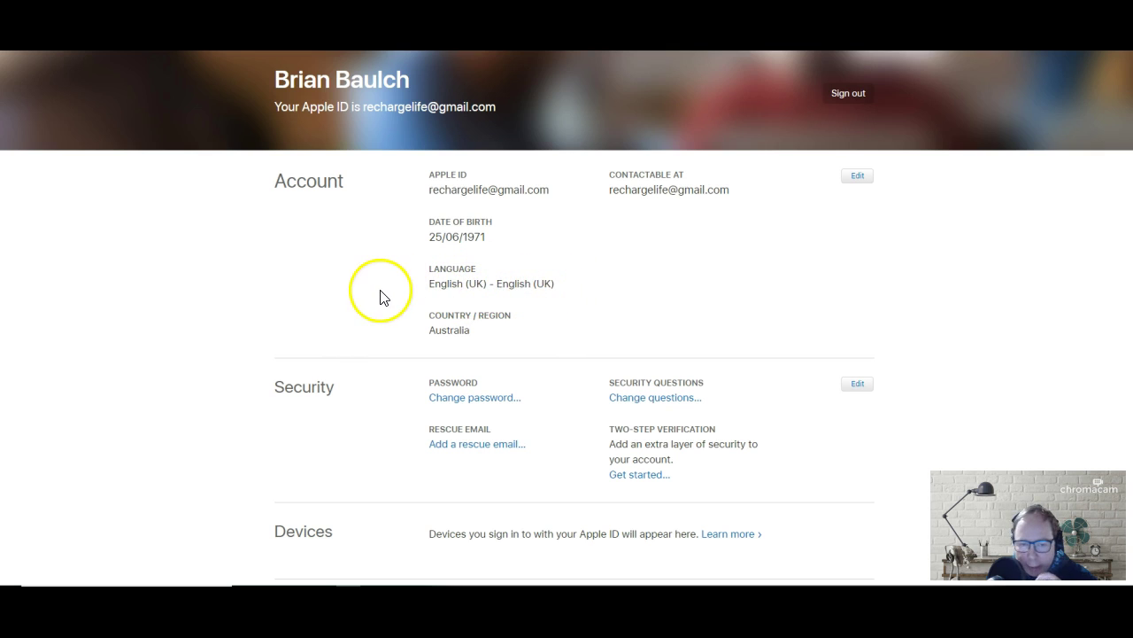
# Review the new Apple ID's account details, security, devices, payment and shipping, message subscription, and data and privacy sections
pyautogui.click(482, 283)
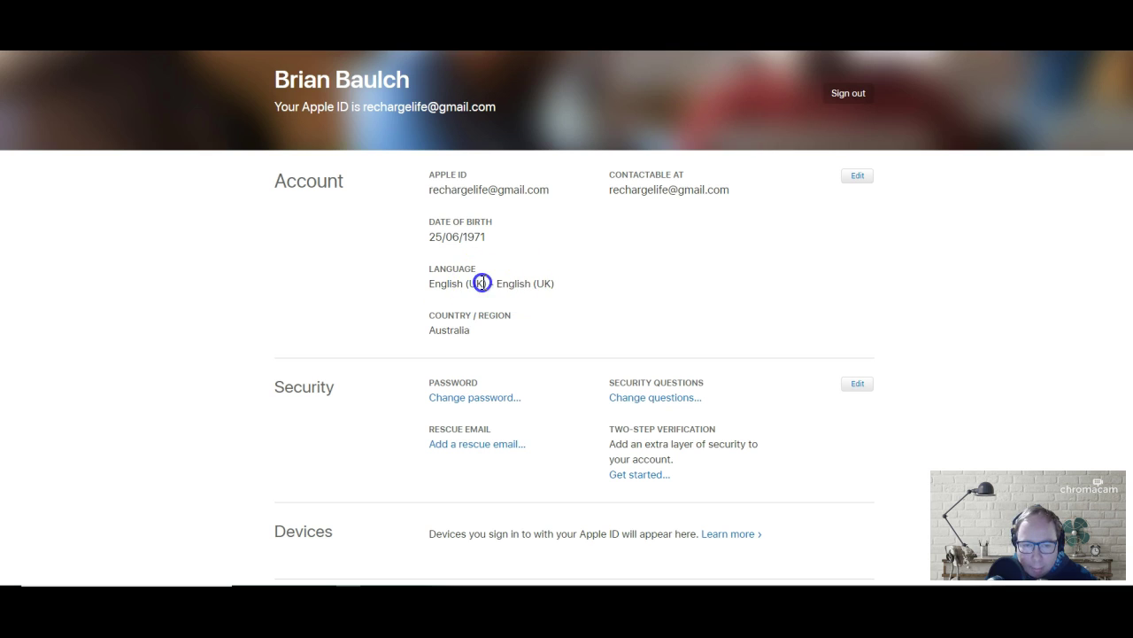
pyautogui.click(494, 279)
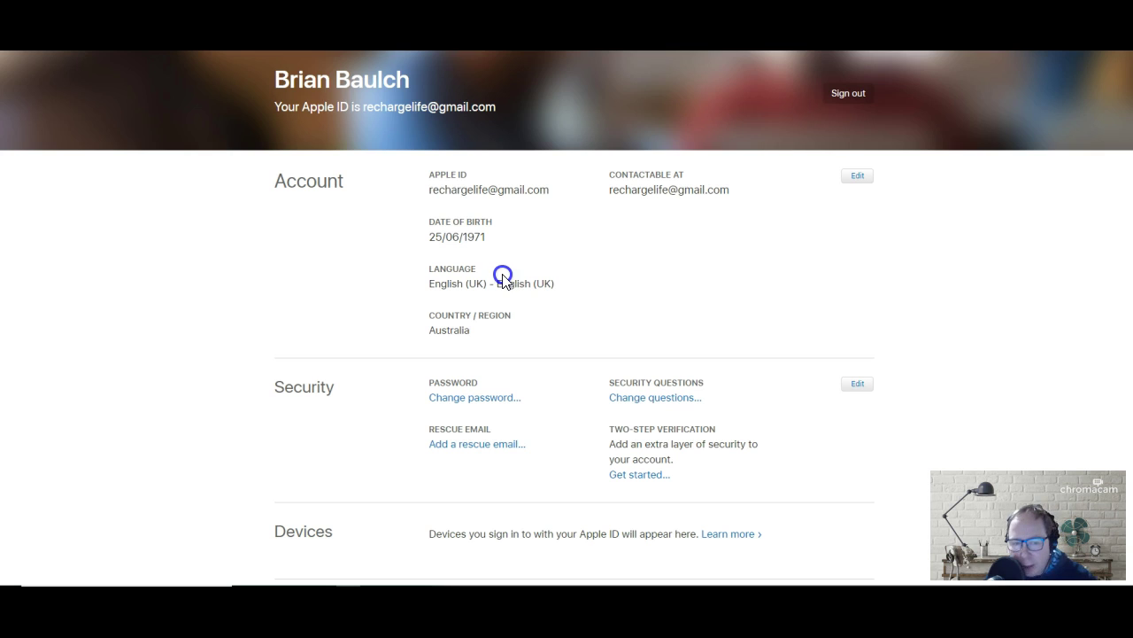
pyautogui.scroll(-3, 502, 277)
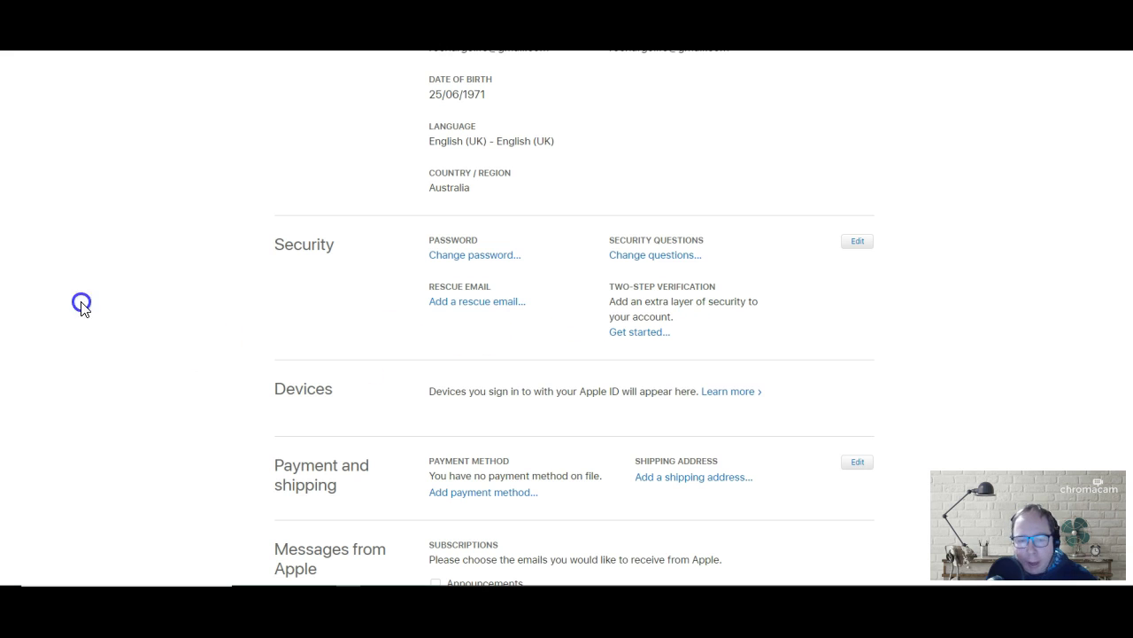
pyautogui.scroll(-2, 74, 307)
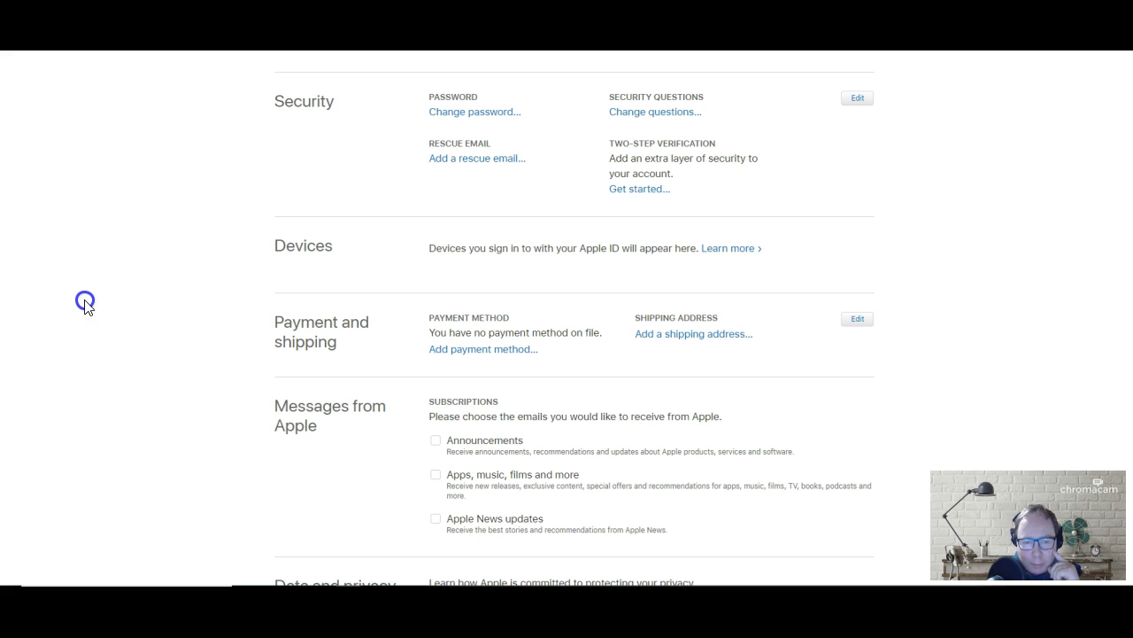
pyautogui.scroll(-3, 85, 305)
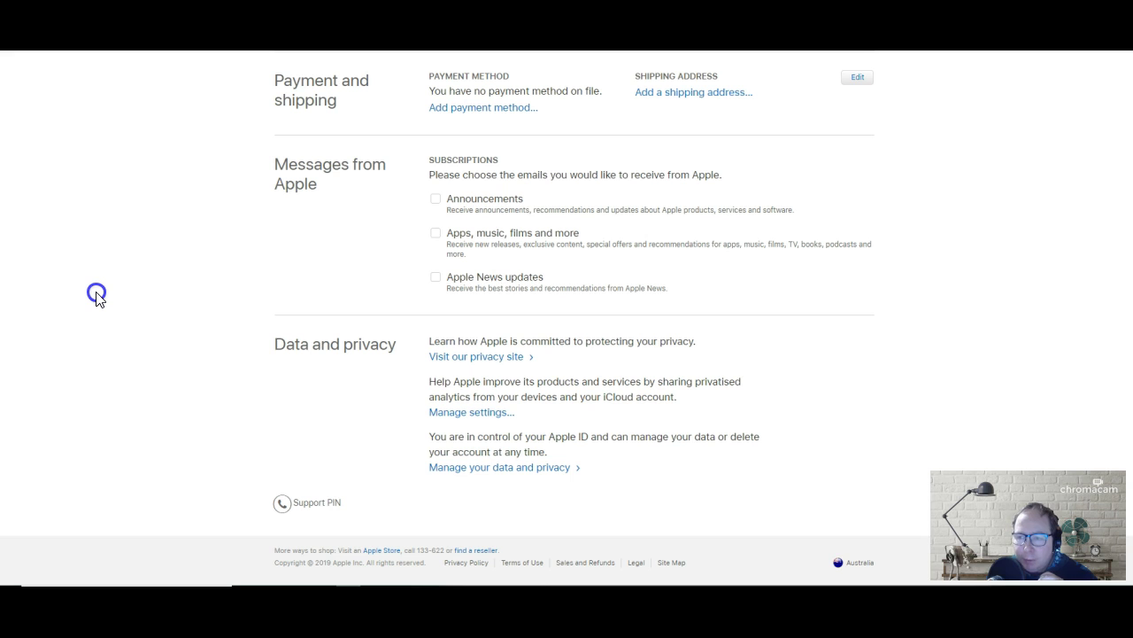
pyautogui.scroll(6, 97, 296)
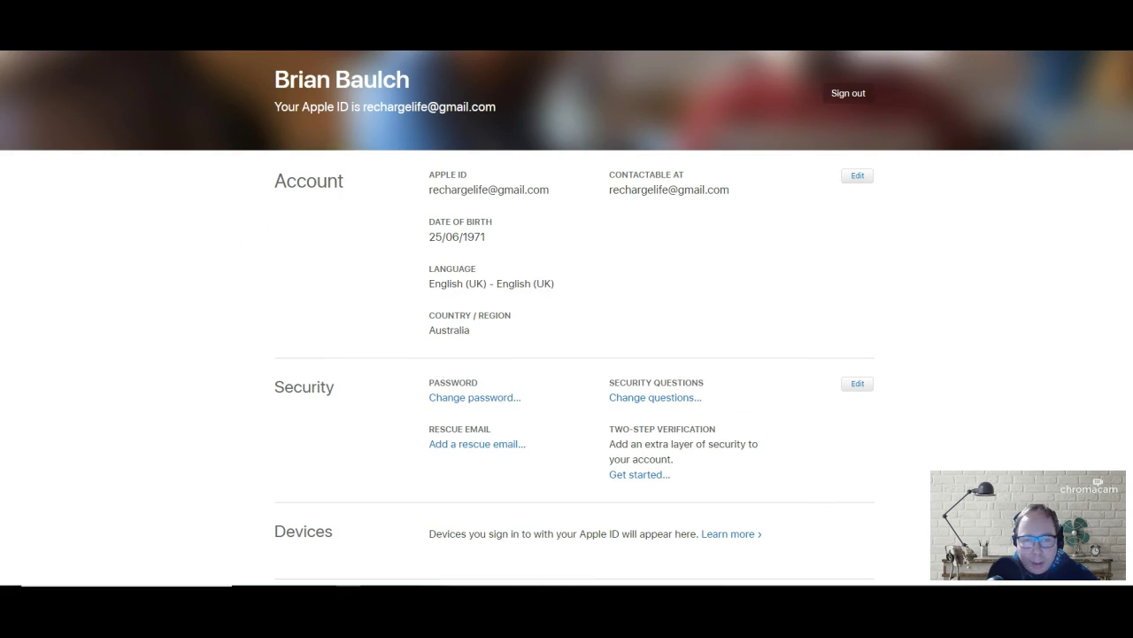
pyautogui.scroll(-2, 43, 183)
pyautogui.scroll(2, 43, 184)
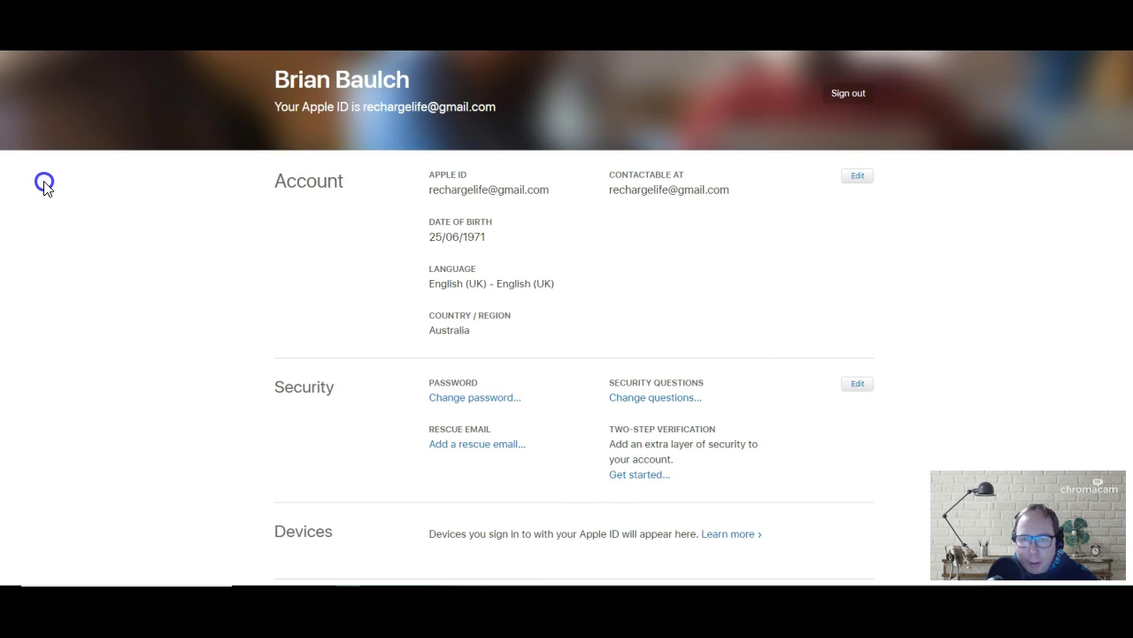